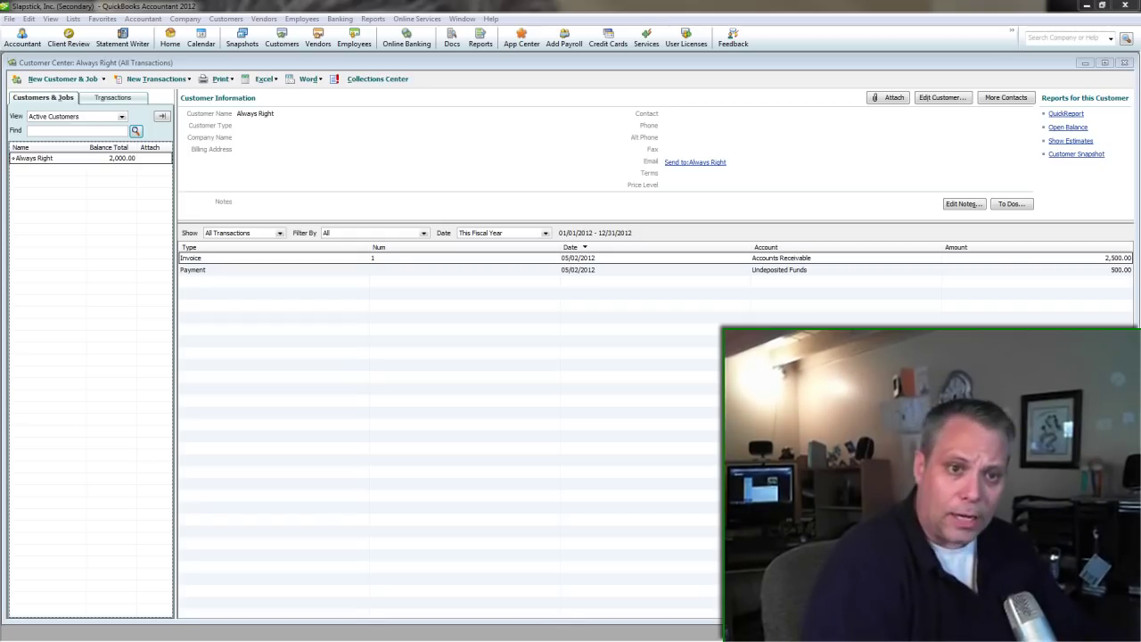
Create a new credit memo for the customer Always Right and widen its Item column.
left_click(192, 258)
left_click(194, 270)
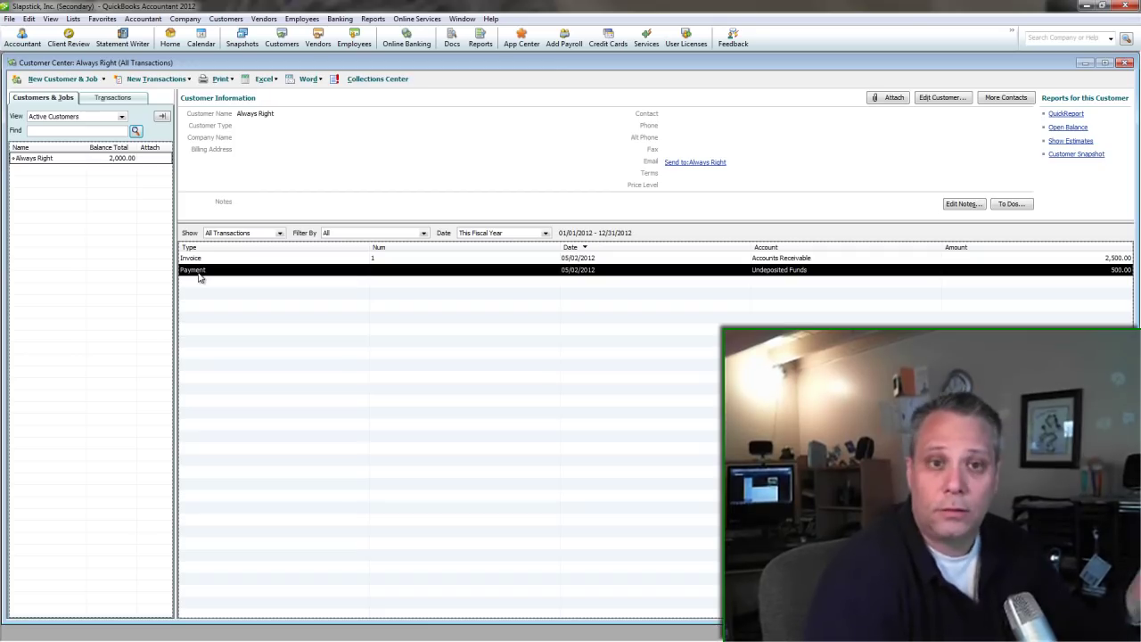
left_click(226, 19)
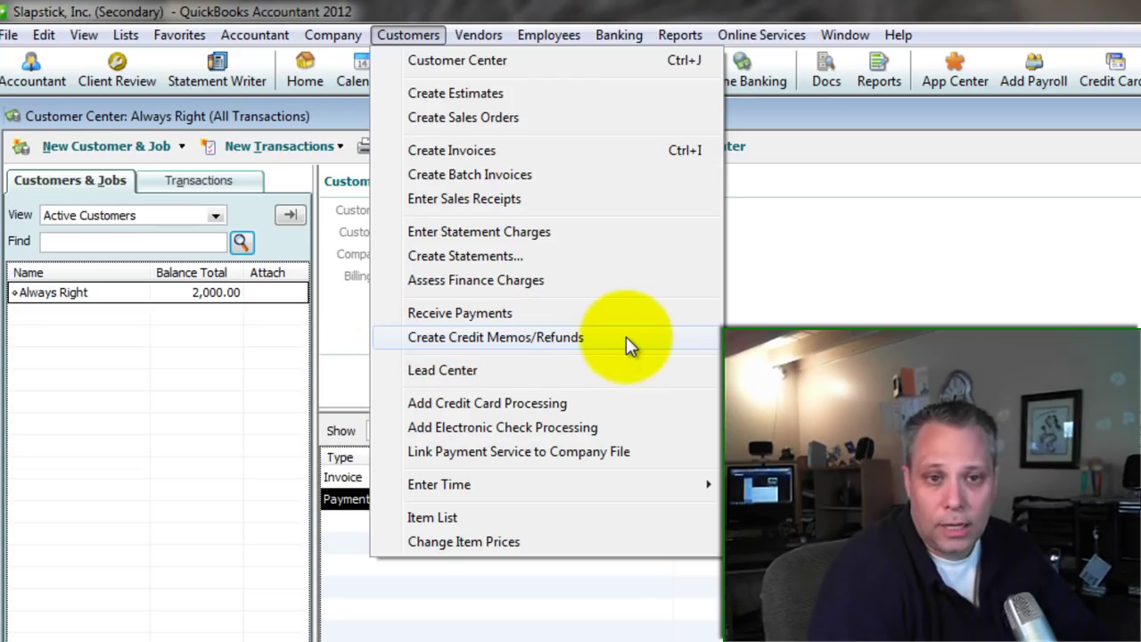
left_click(542, 336)
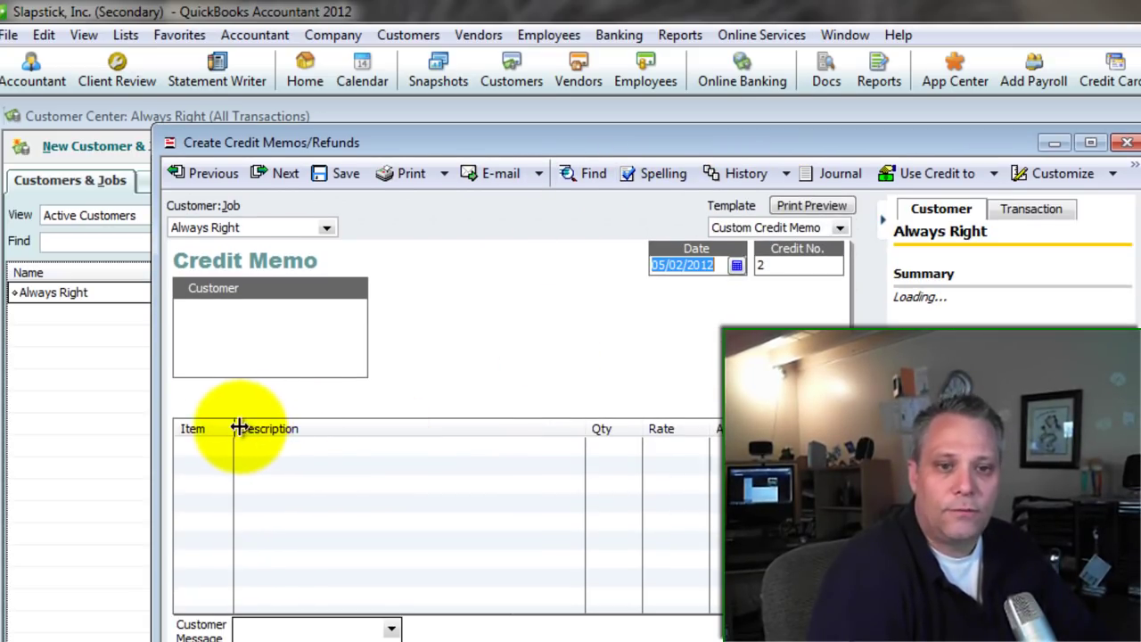
left_click_drag(239, 428, 324, 428)
Add a Some Service line to the credit memo with a rate of 2,500.
left_click(293, 446)
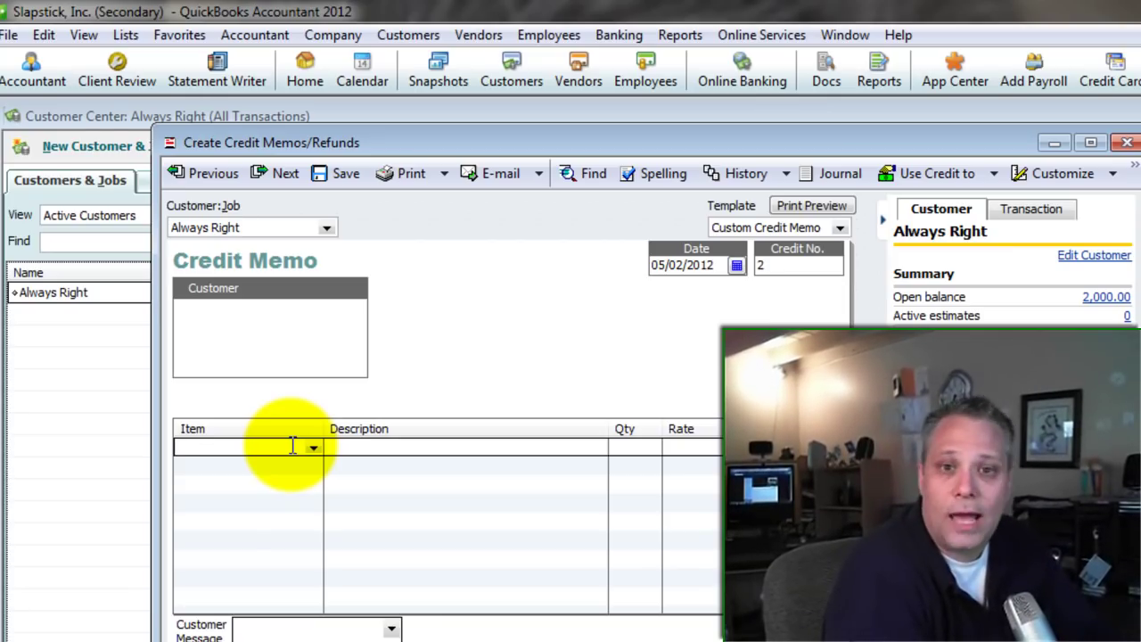
type("Some Service")
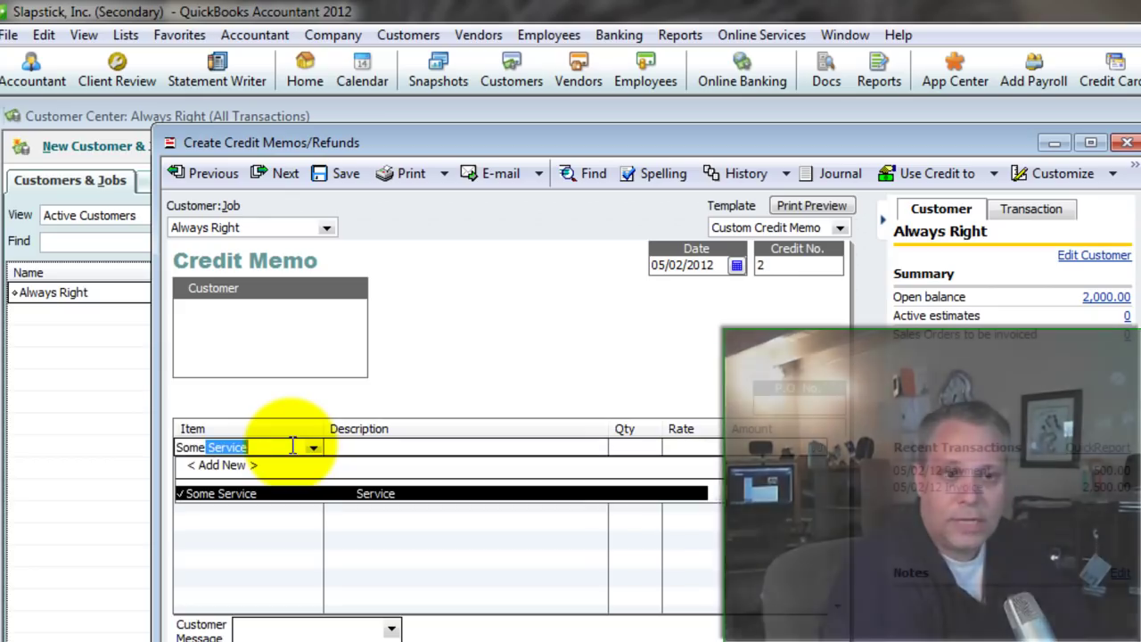
key("Tab")
key("Tab")
key("Tab")
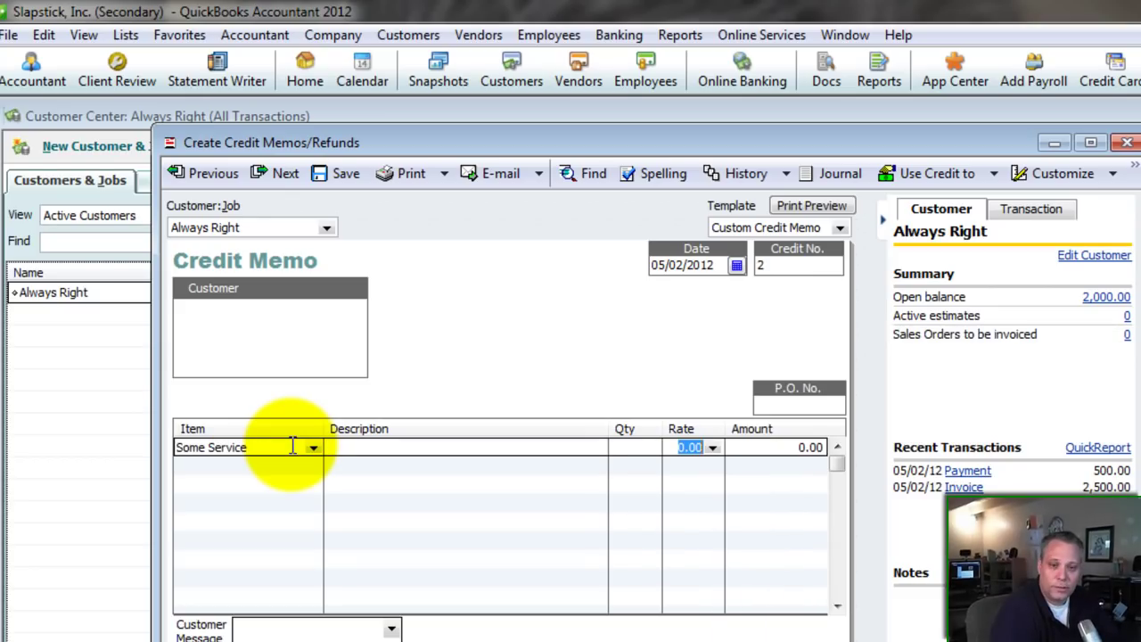
type("2500")
key("Tab")
key("Tab")
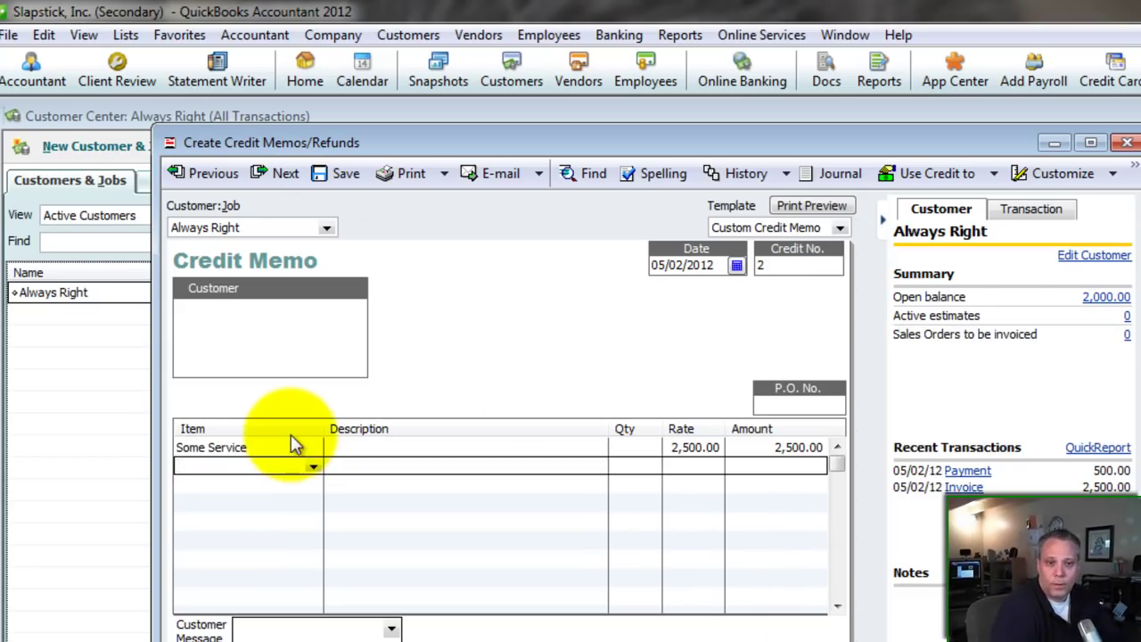
Narrow the credit memo's Description column and enlarge the credit memo window.
left_click_drag(612, 428, 496, 433)
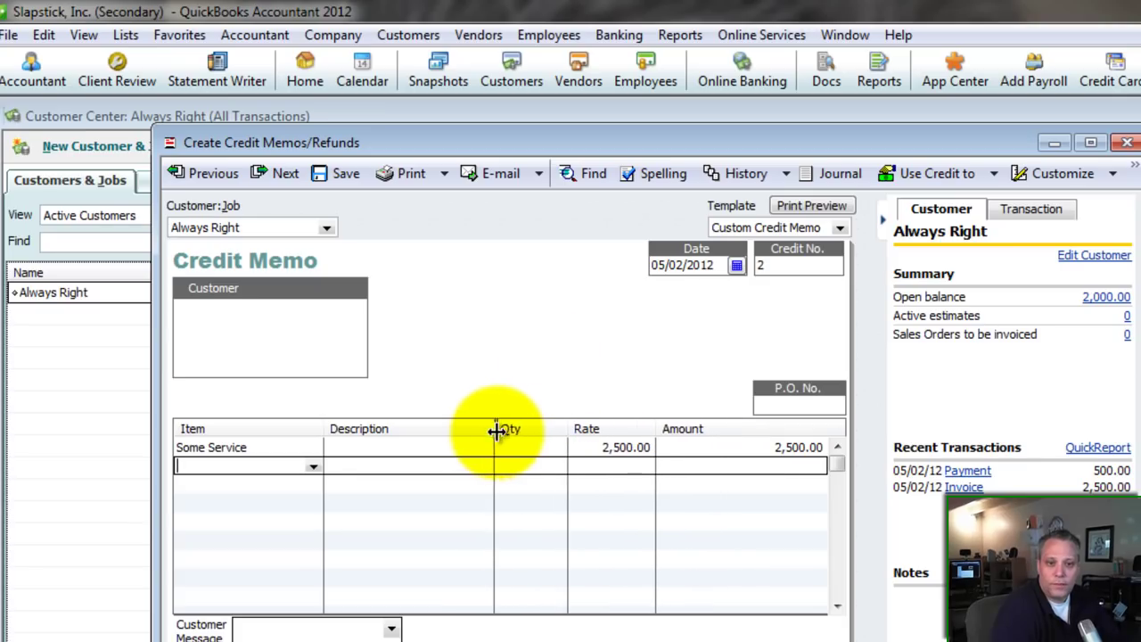
left_click(587, 446)
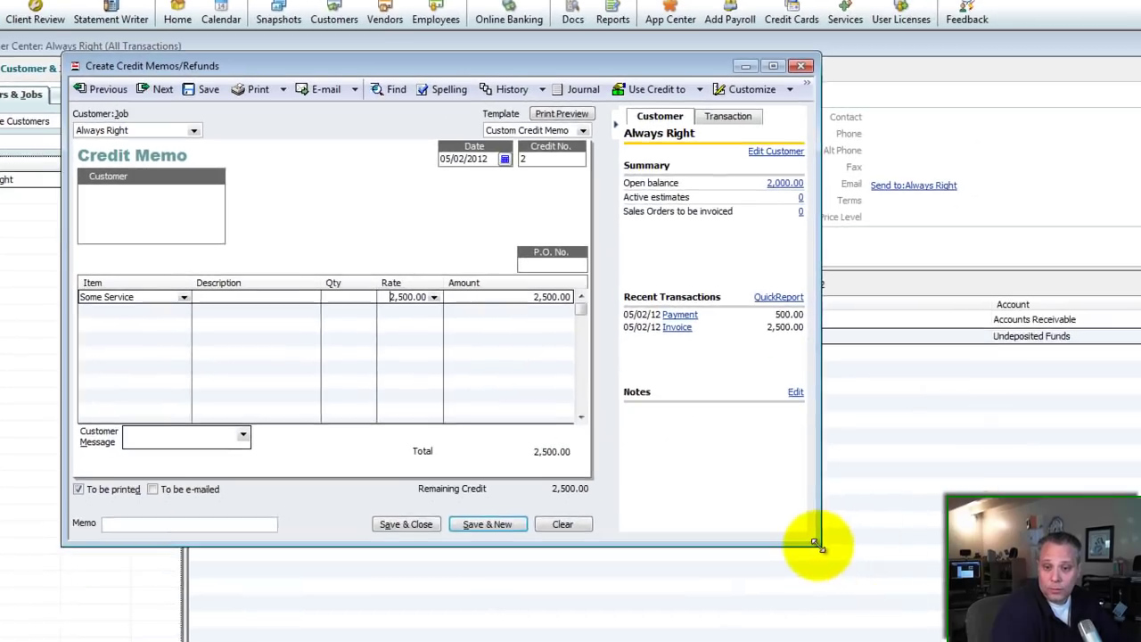
left_click_drag(815, 542, 1059, 597)
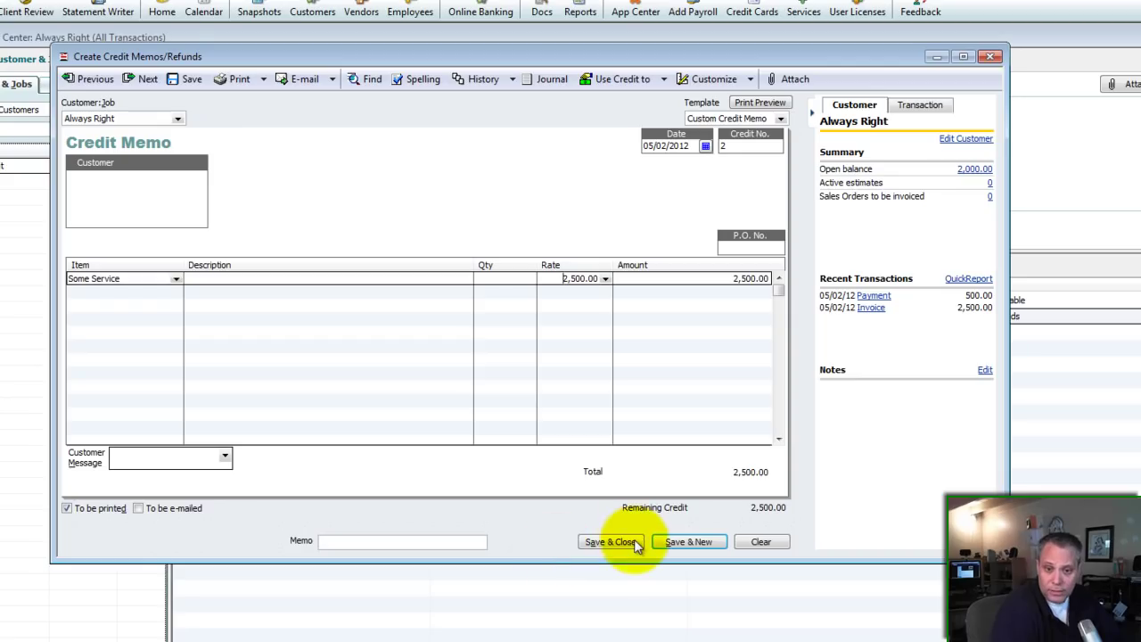
Save the credit memo and apply its credit to the customer's open invoice 1.
left_click(604, 542)
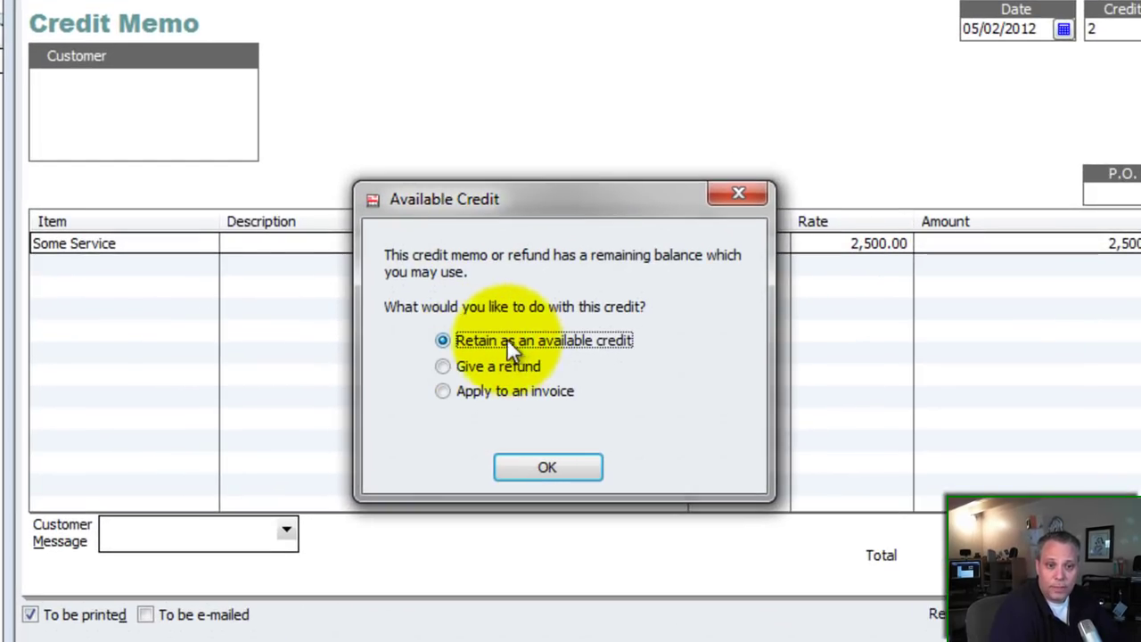
left_click(449, 392)
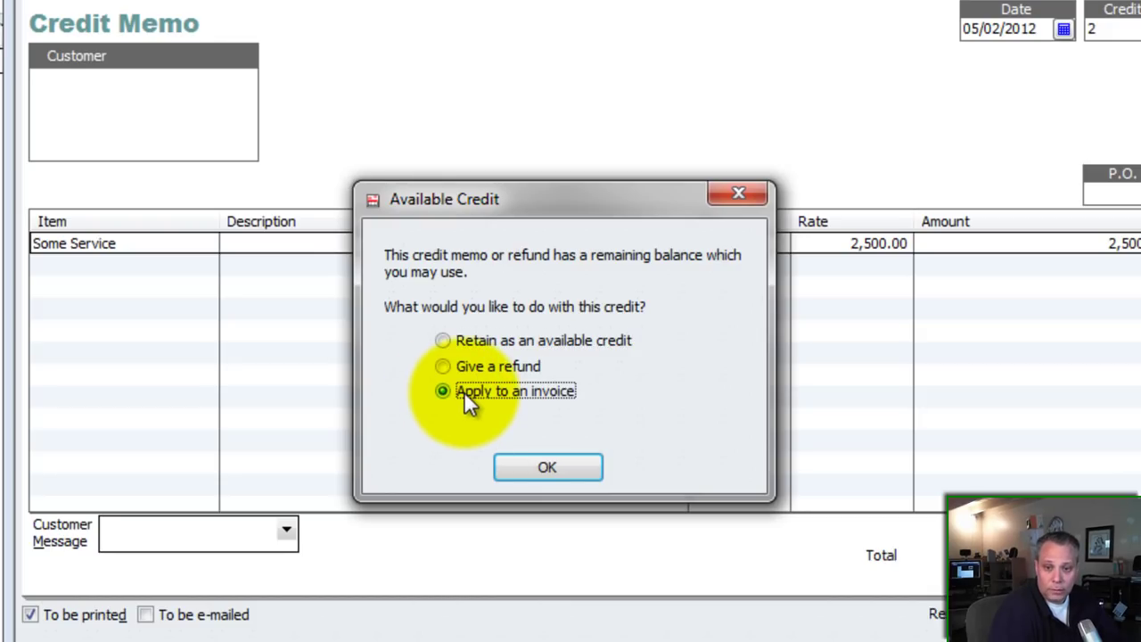
left_click(533, 469)
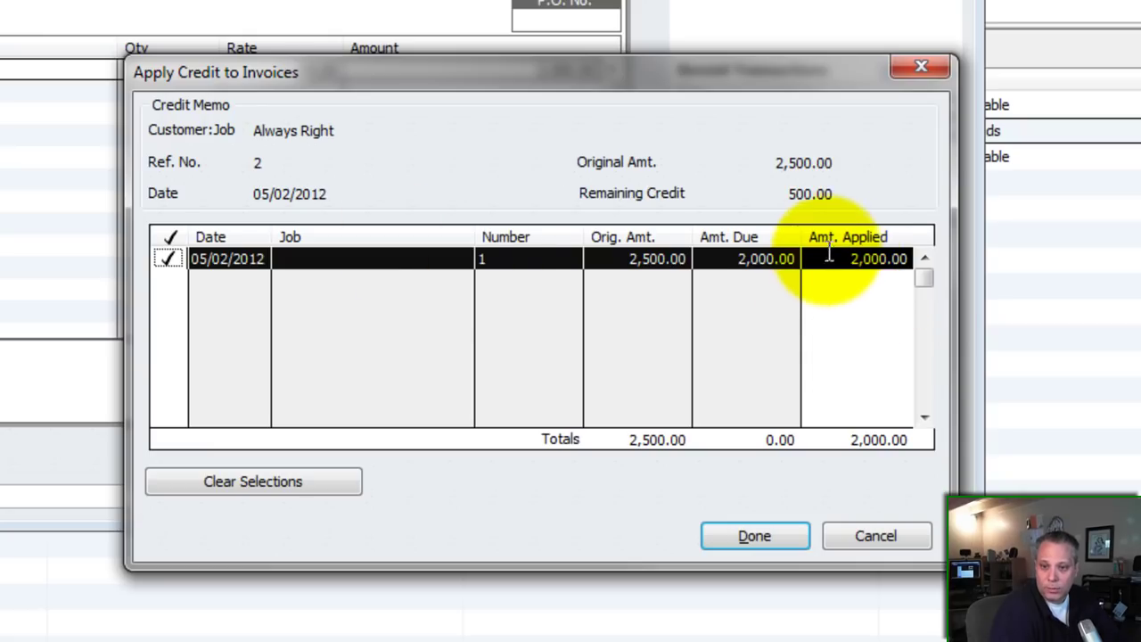
left_click(752, 537)
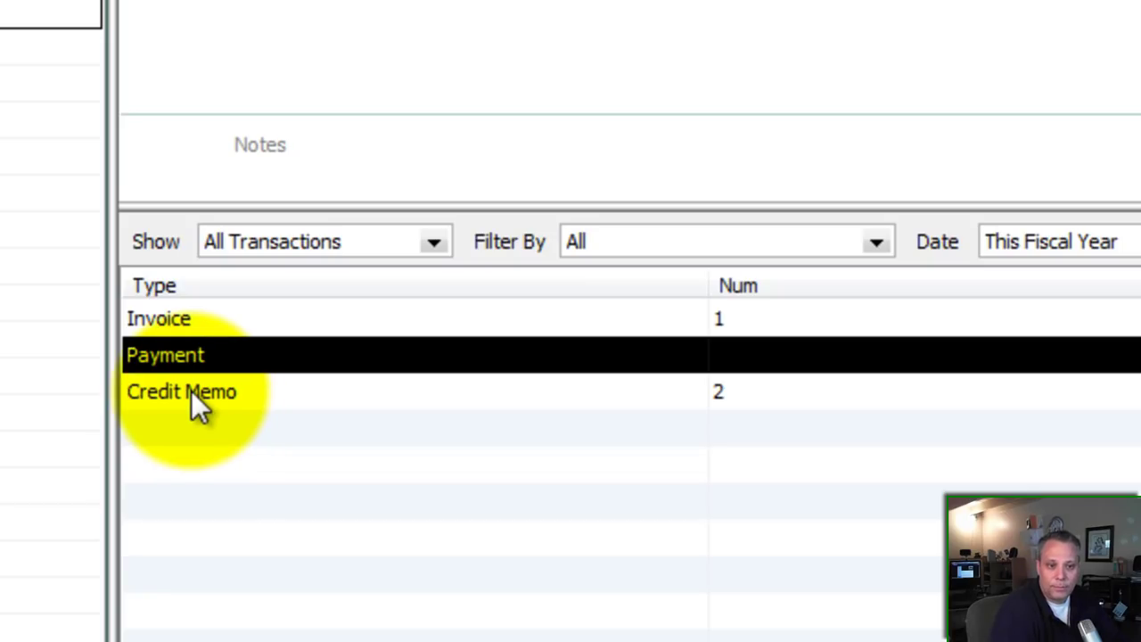
Reopen the saved credit memo and set up a refund of its remaining credit via Visa.
double_click(191, 391)
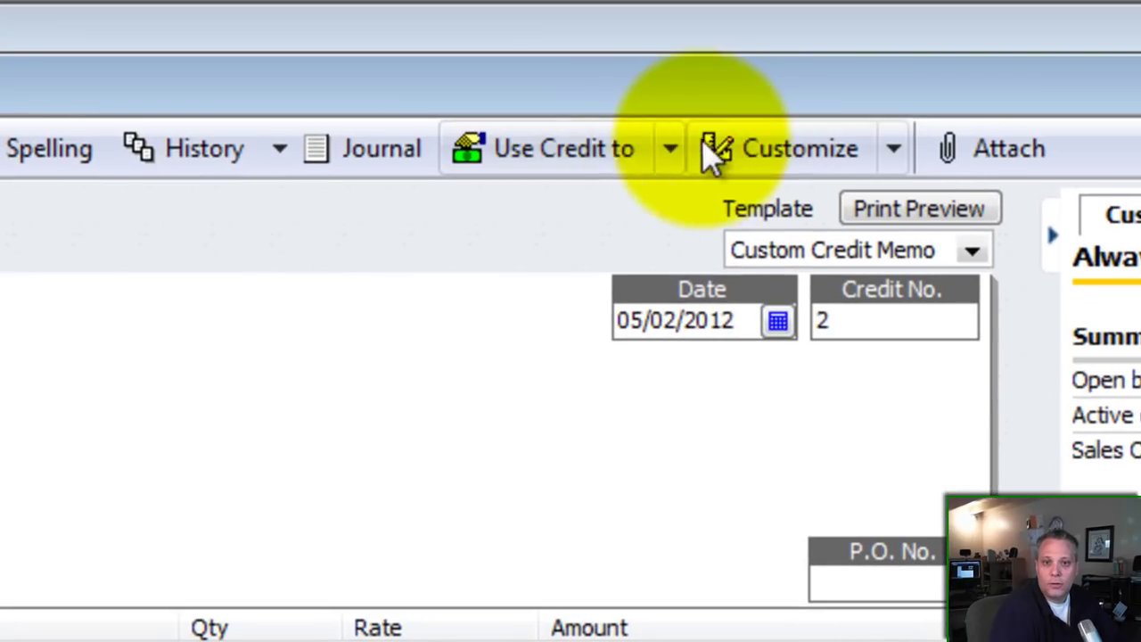
left_click(670, 150)
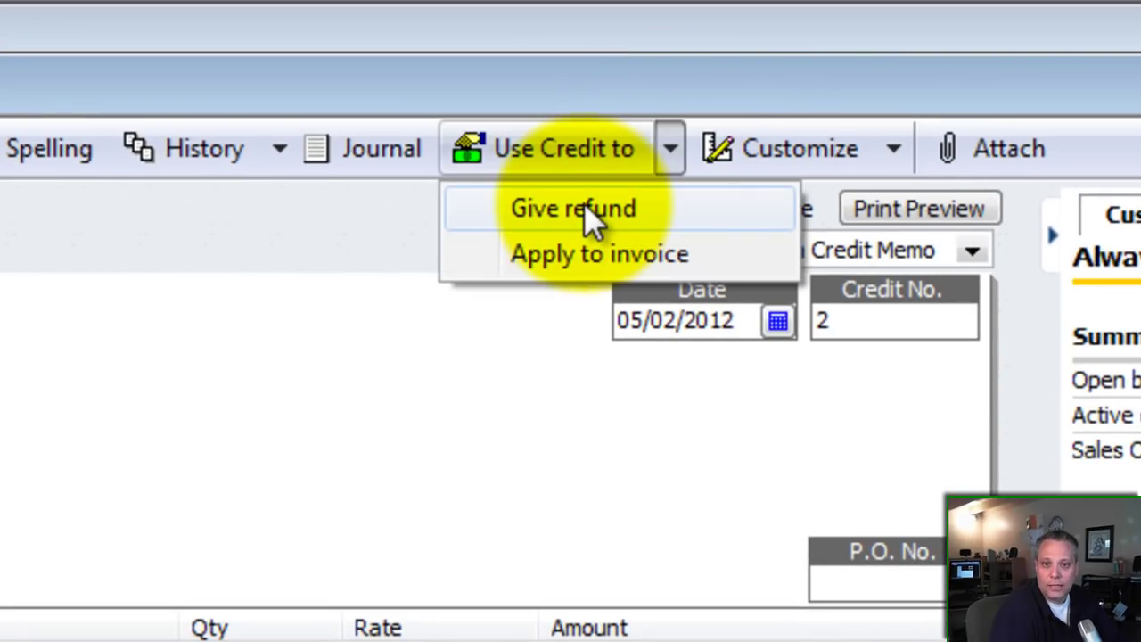
left_click(593, 214)
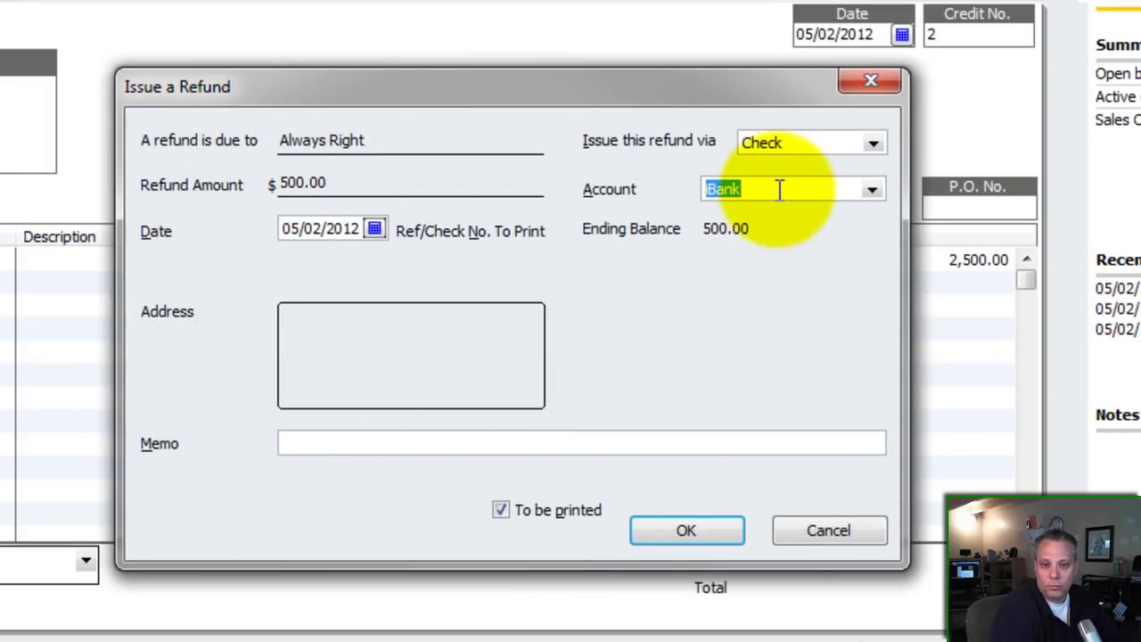
left_click(877, 143)
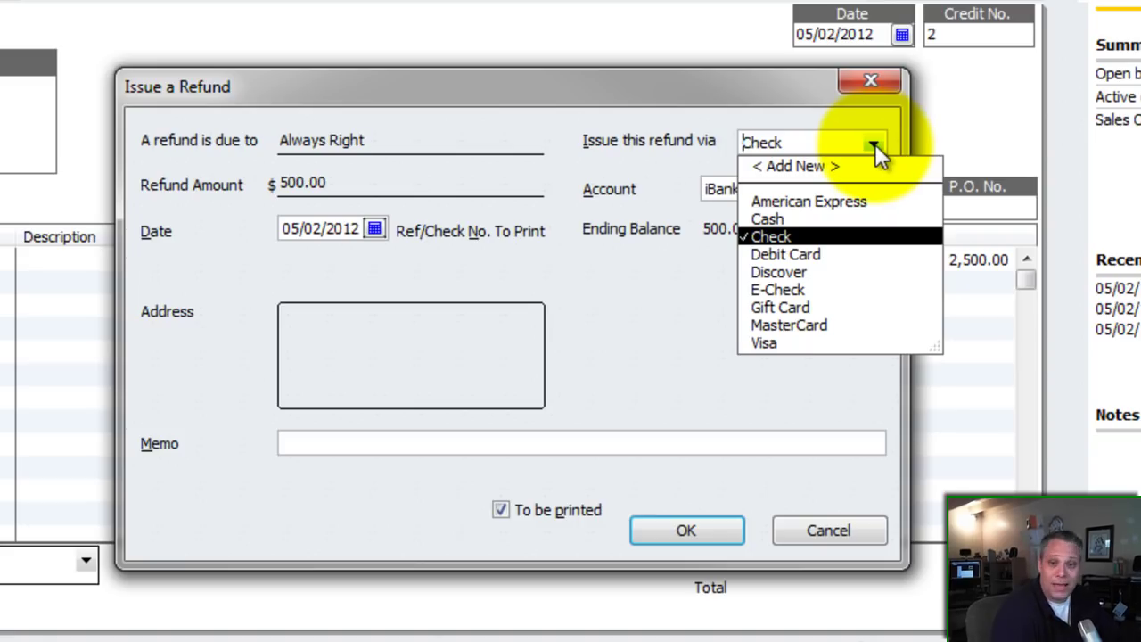
left_click(762, 343)
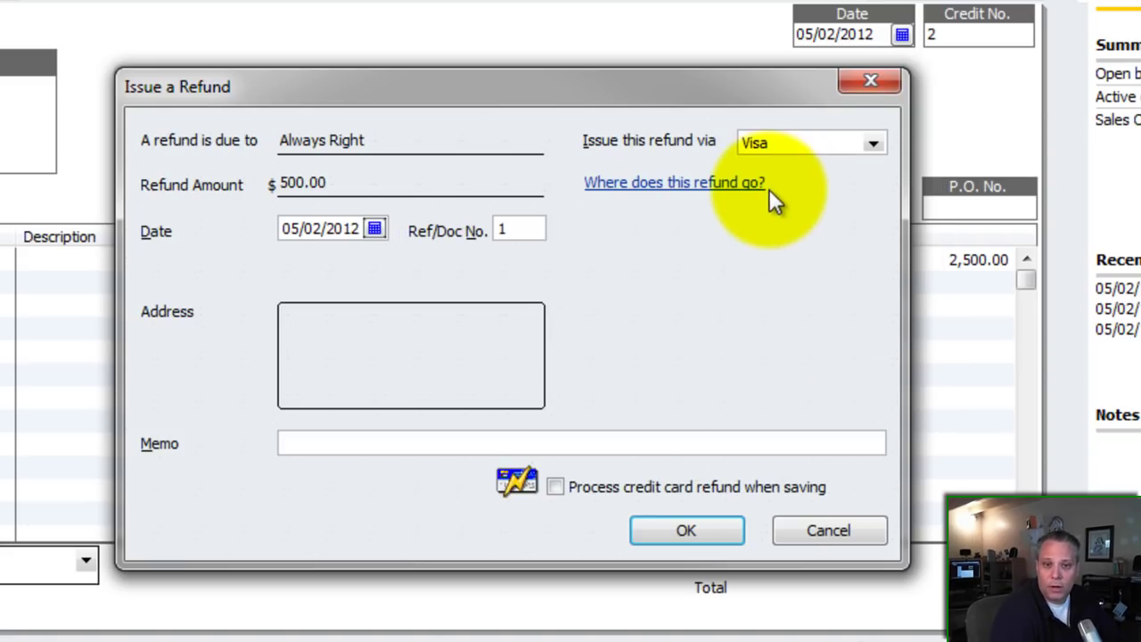
Issue the refund without linking a merchant service account, and save and close the credit memo.
left_click(556, 489)
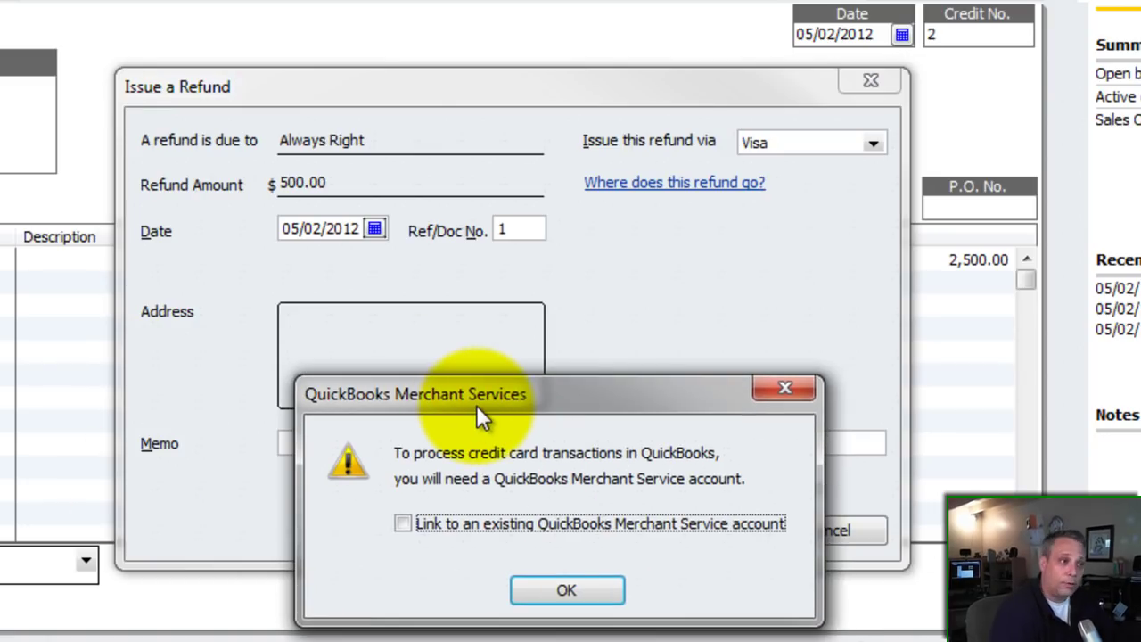
left_click(562, 594)
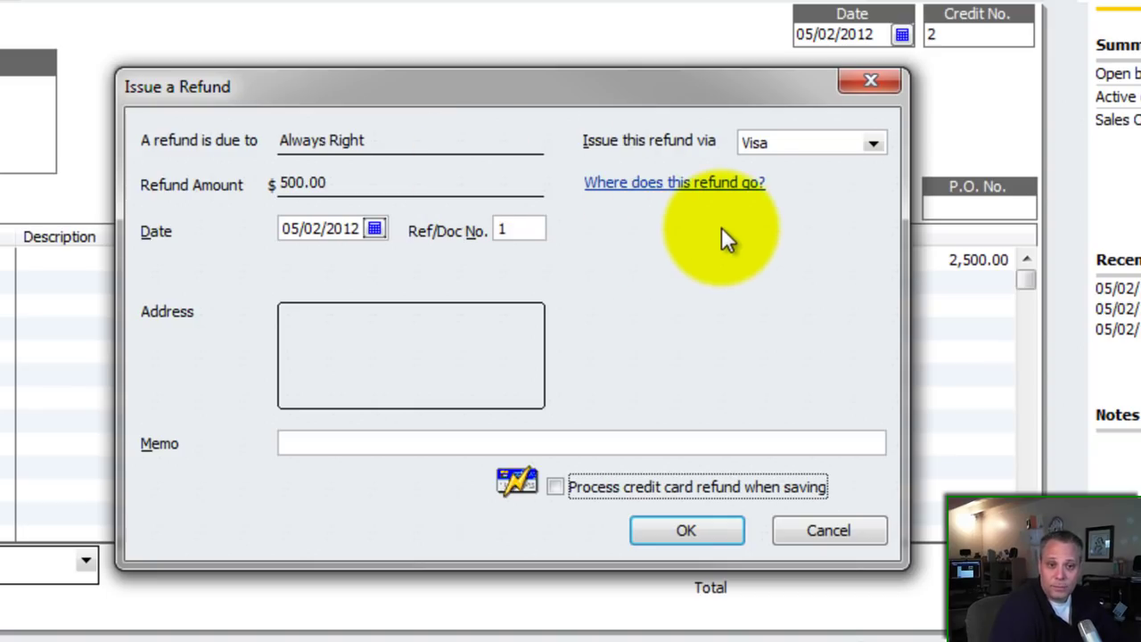
left_click(682, 533)
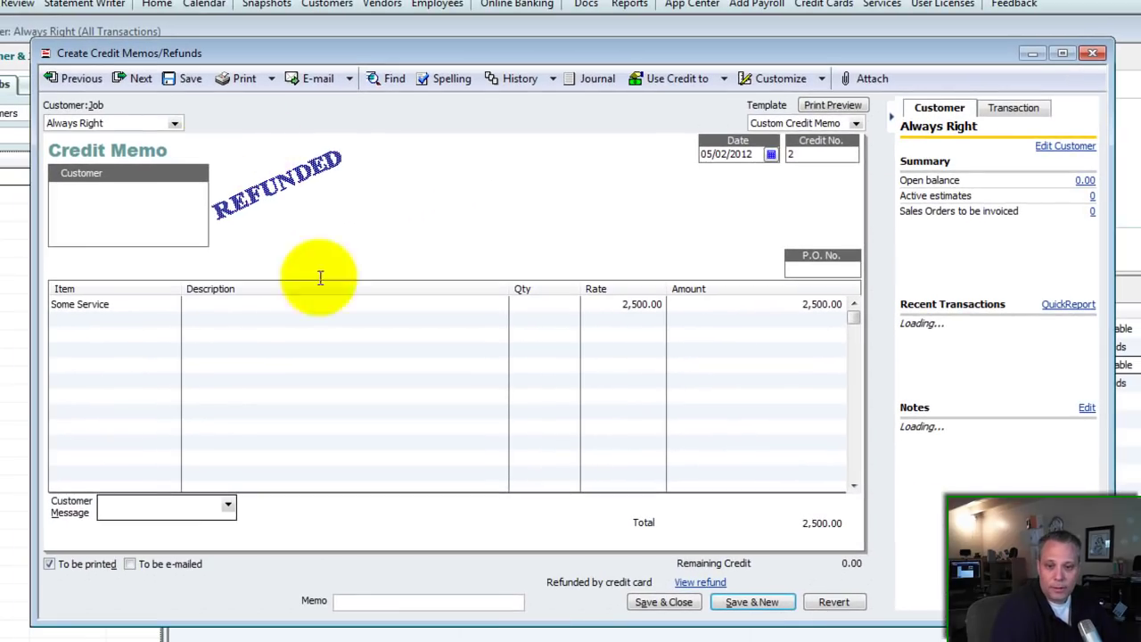
left_click(668, 610)
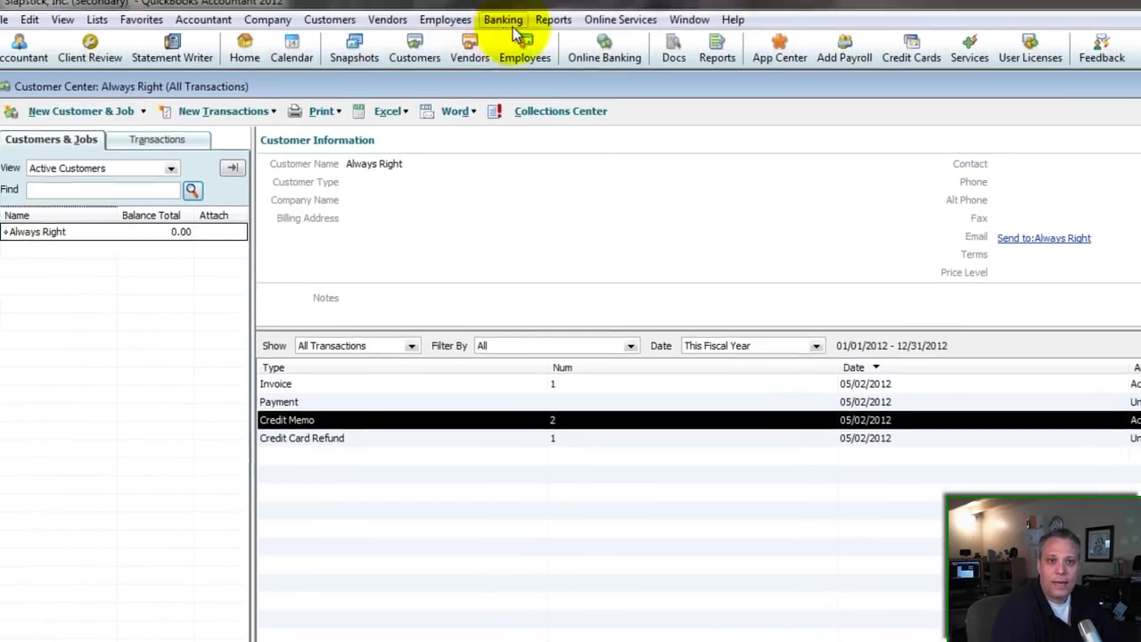
Start a bank deposit that includes the Visa credit card refund for Always Right.
left_click(504, 22)
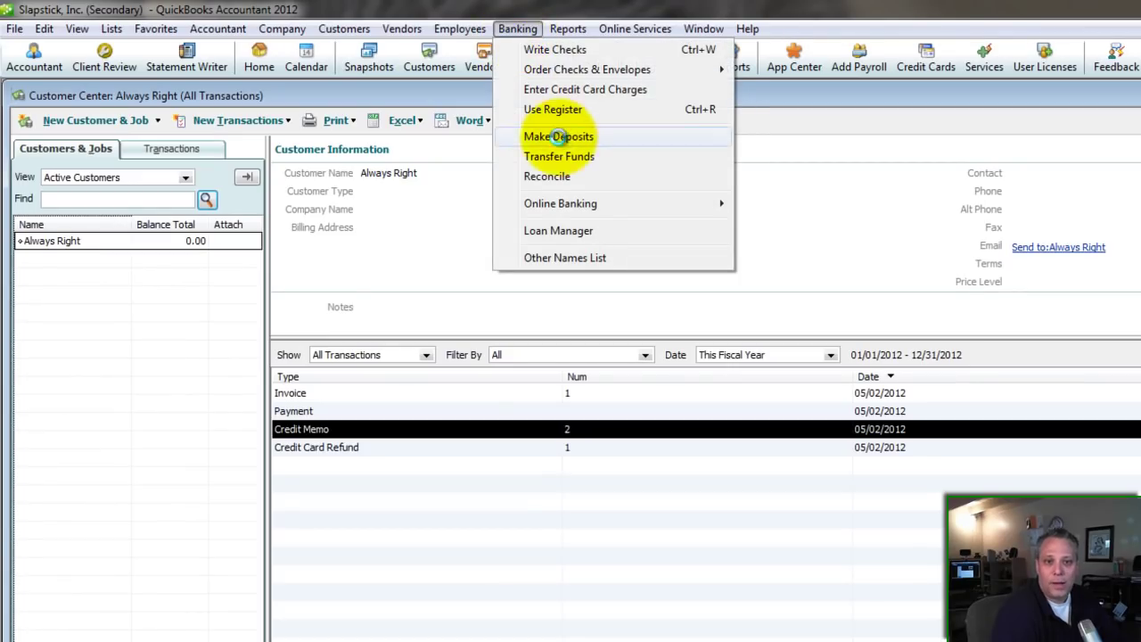
left_click(545, 127)
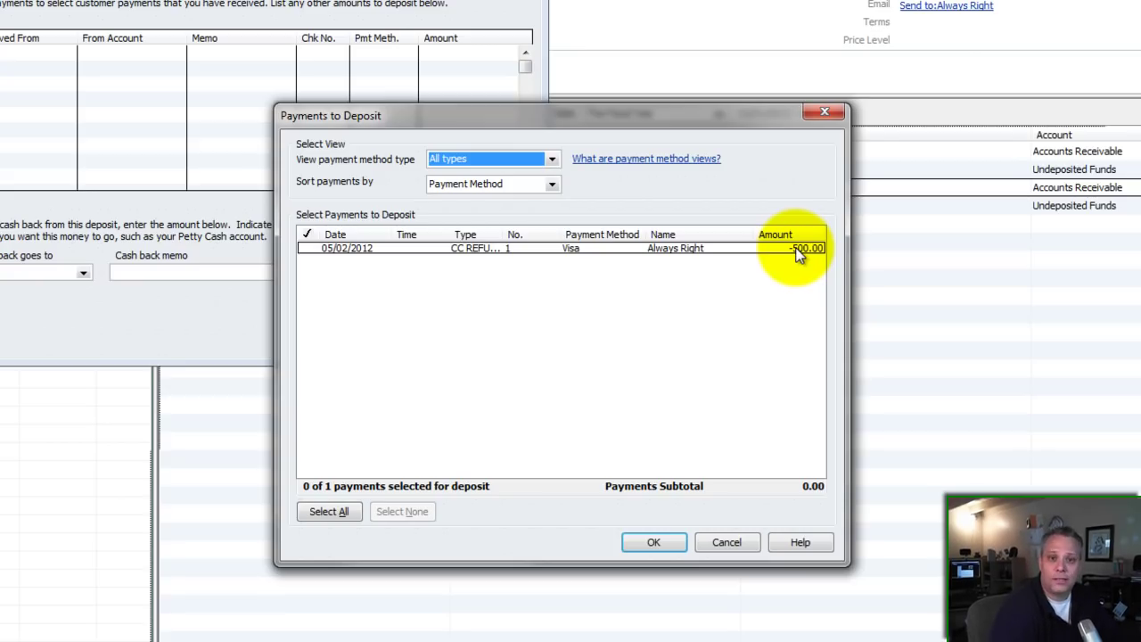
left_click(800, 256)
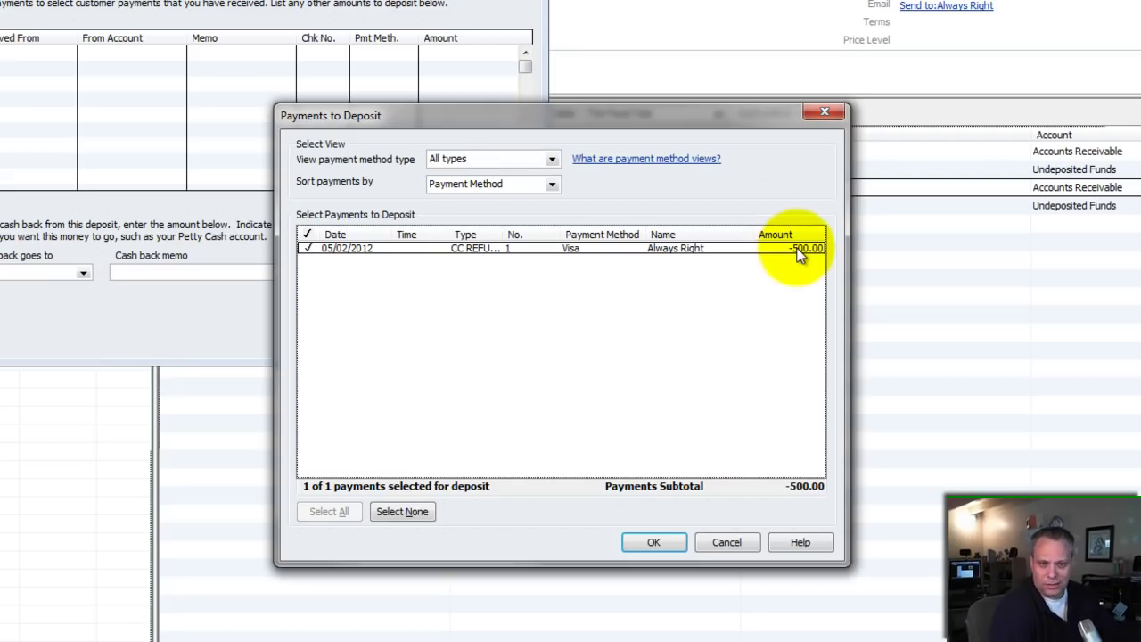
left_click(643, 543)
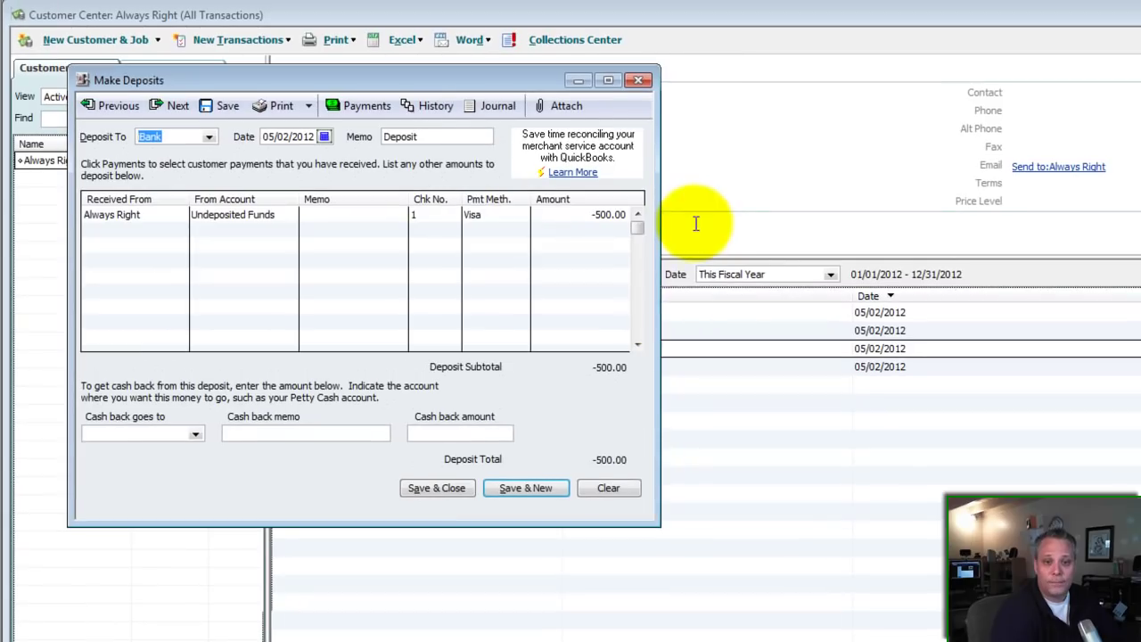
Enlarge the deposit window, check the refund line's source account and amount, and save the deposit to iBank.
left_click_drag(658, 526, 869, 528)
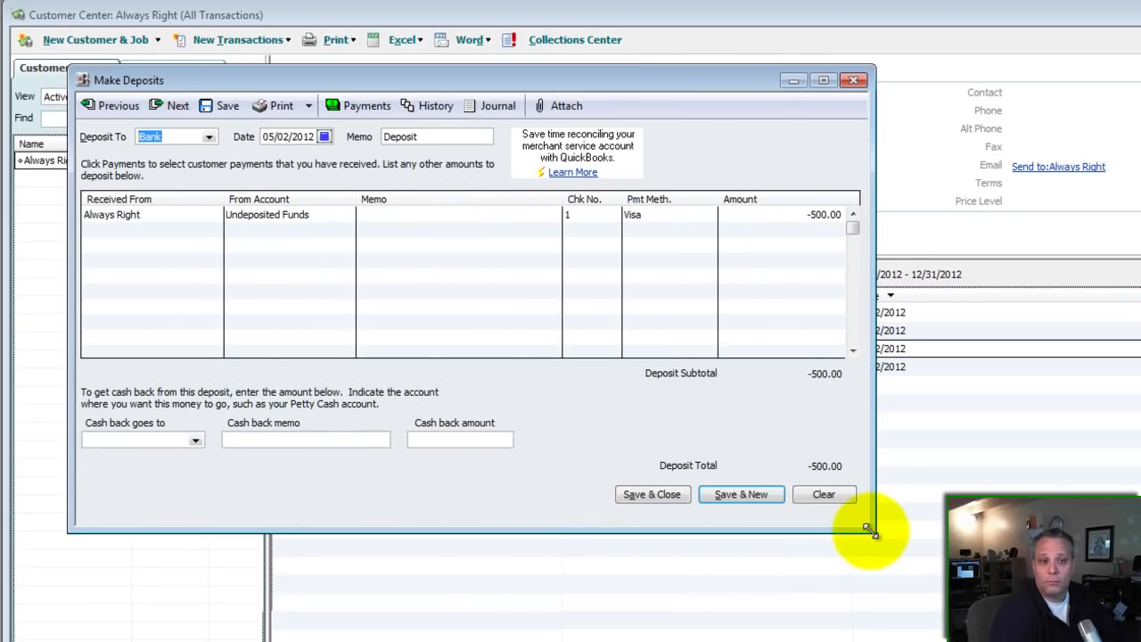
left_click(321, 210)
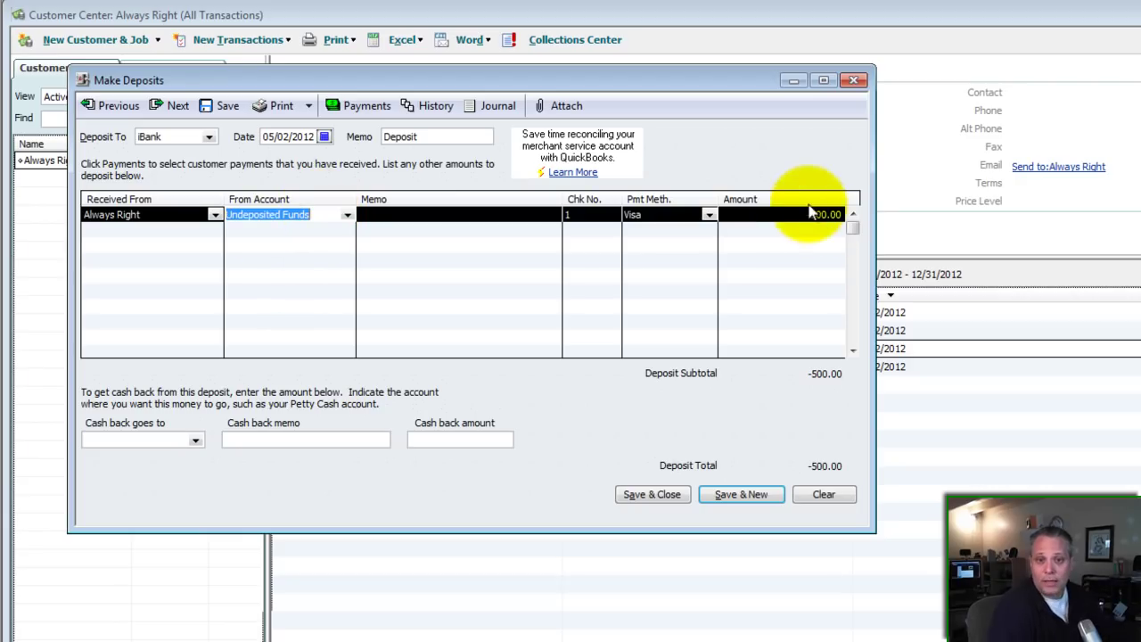
left_click(780, 214)
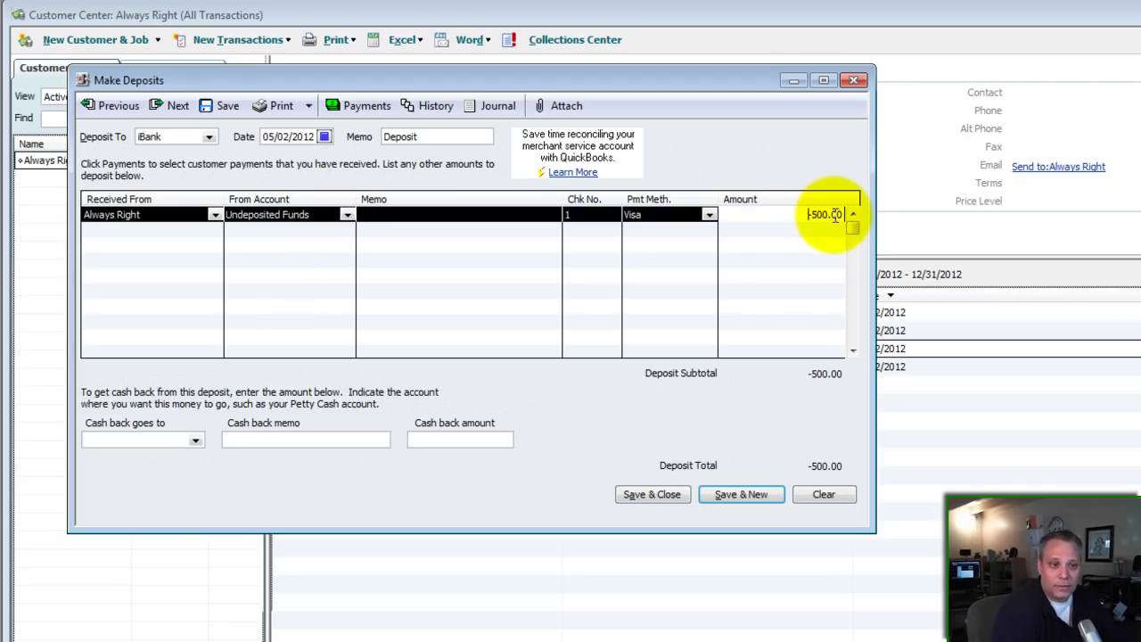
left_click(653, 495)
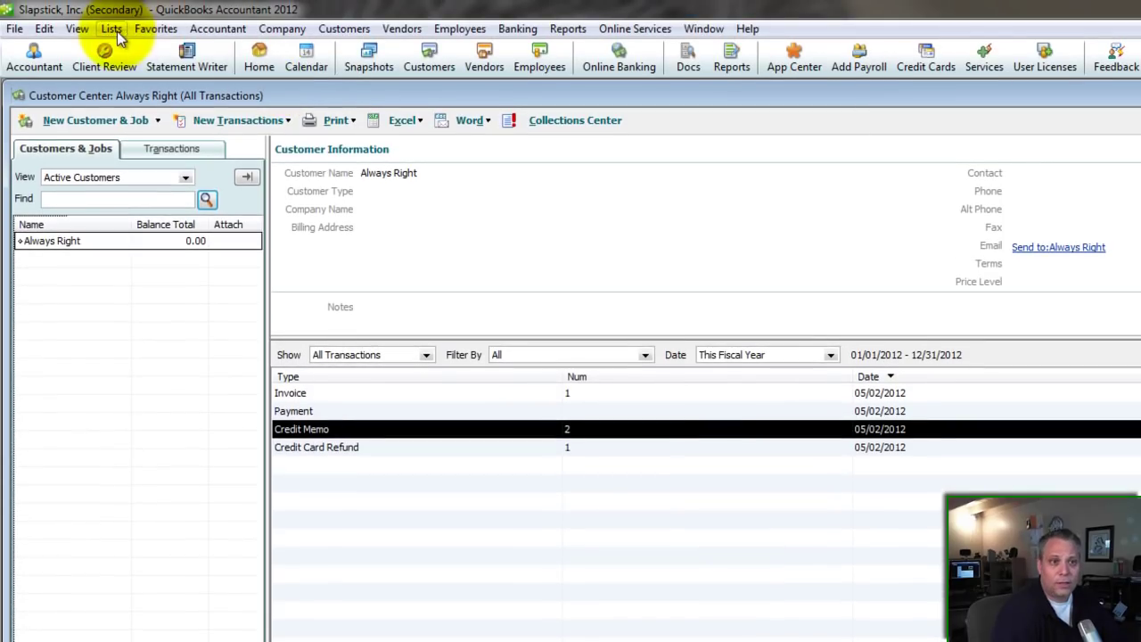
Open the iBank register from the chart of accounts and examine the refund's payment entry.
left_click(112, 28)
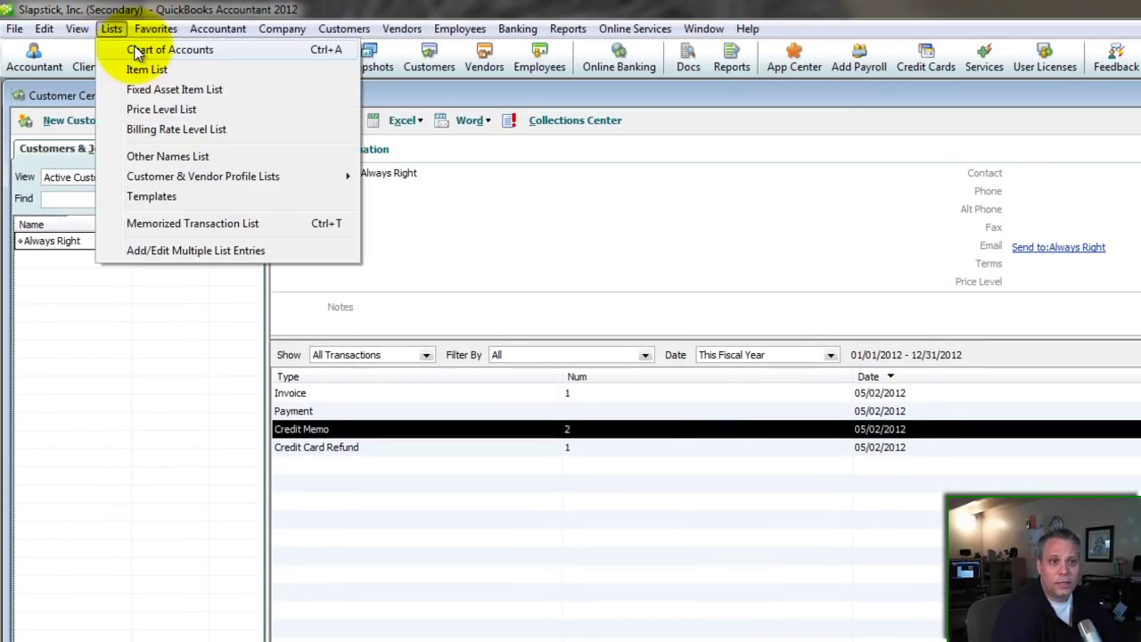
left_click(138, 51)
double_click(115, 214)
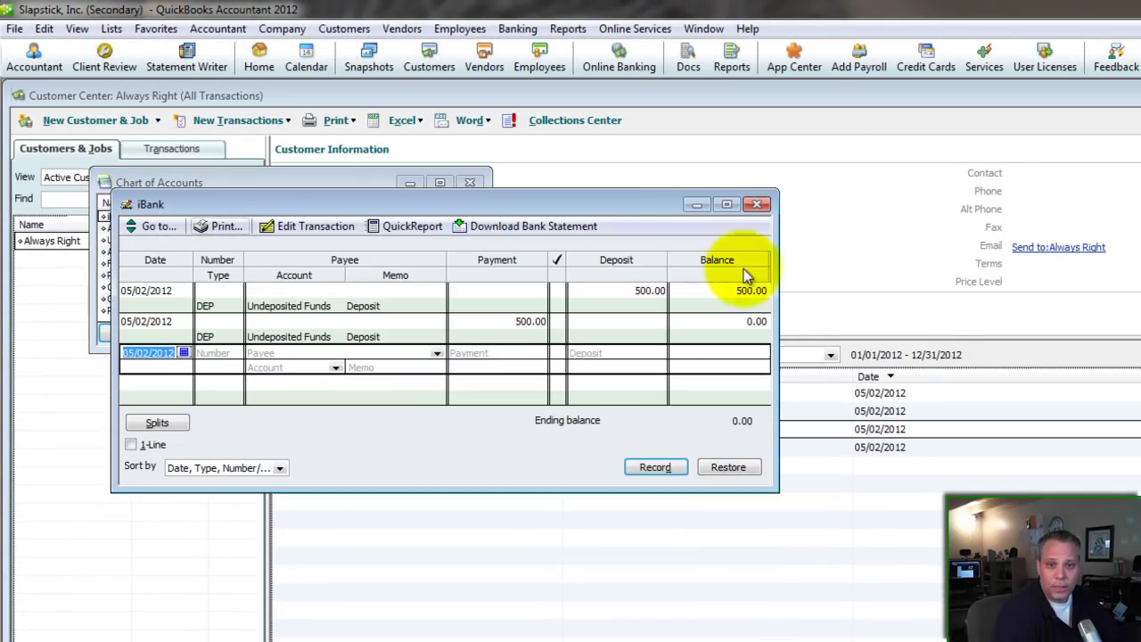
left_click(504, 330)
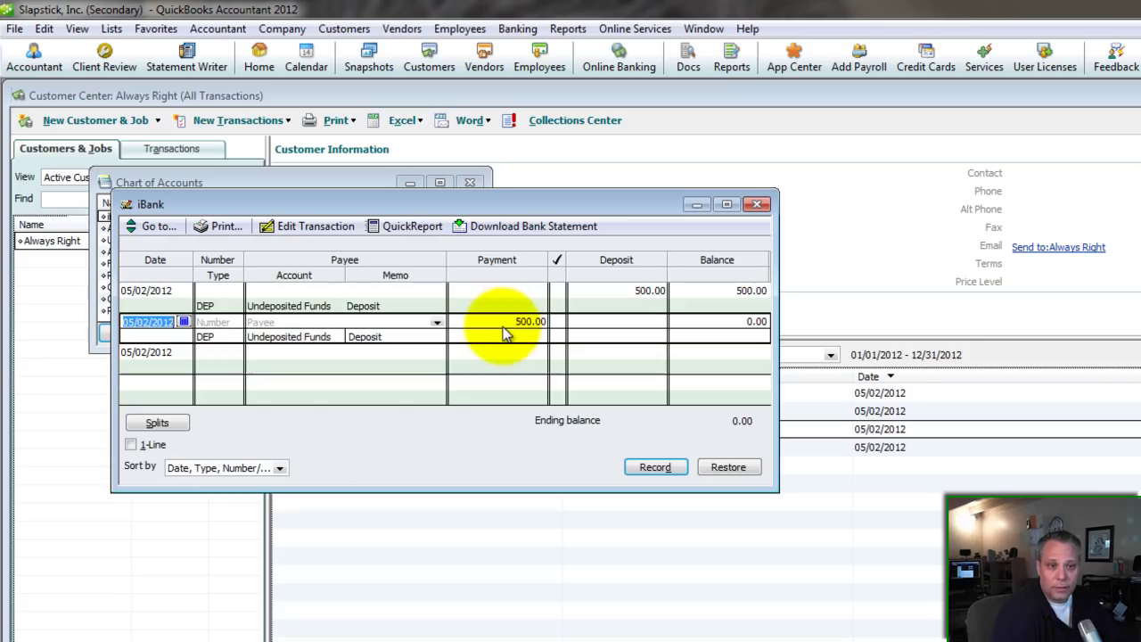